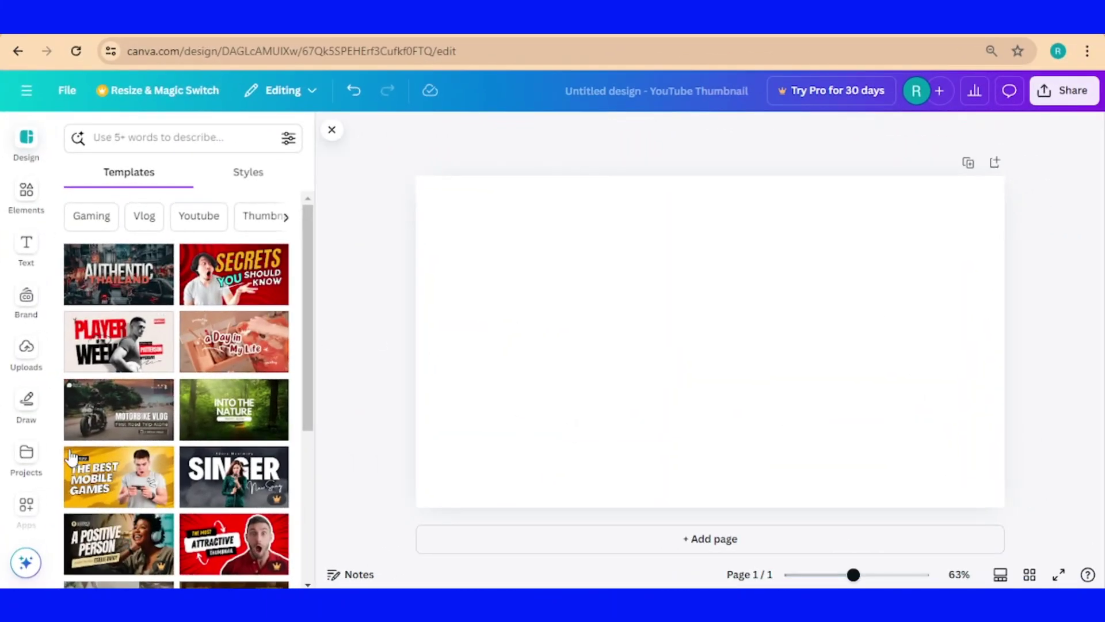
Search the Canva apps for 'background eraser'.
left_click(27, 506)
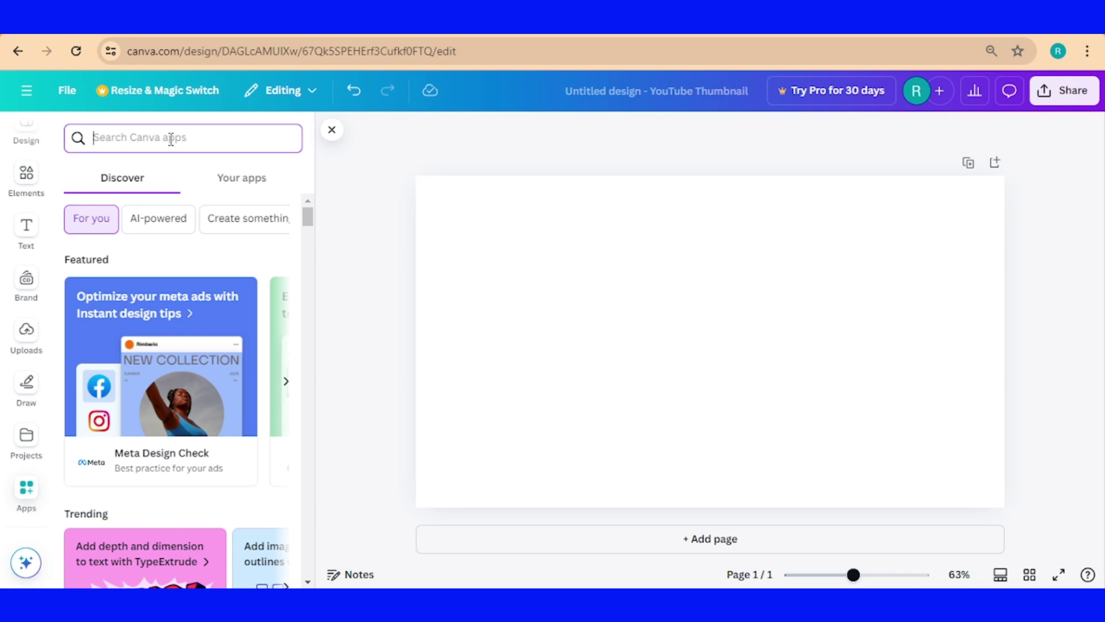
type("background e")
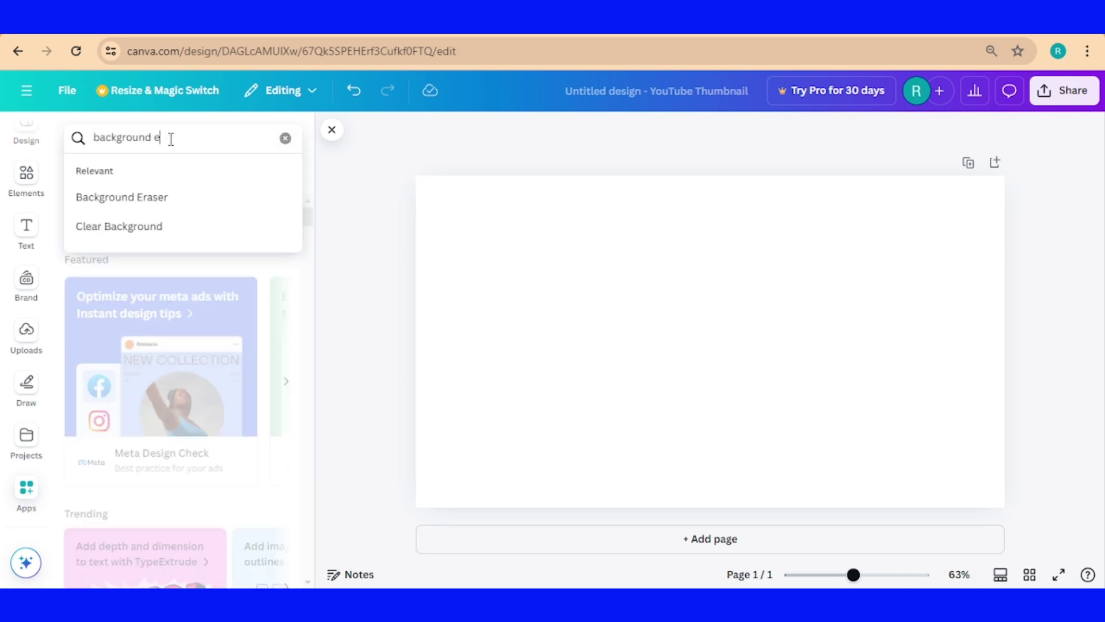
type("raser")
key("Return")
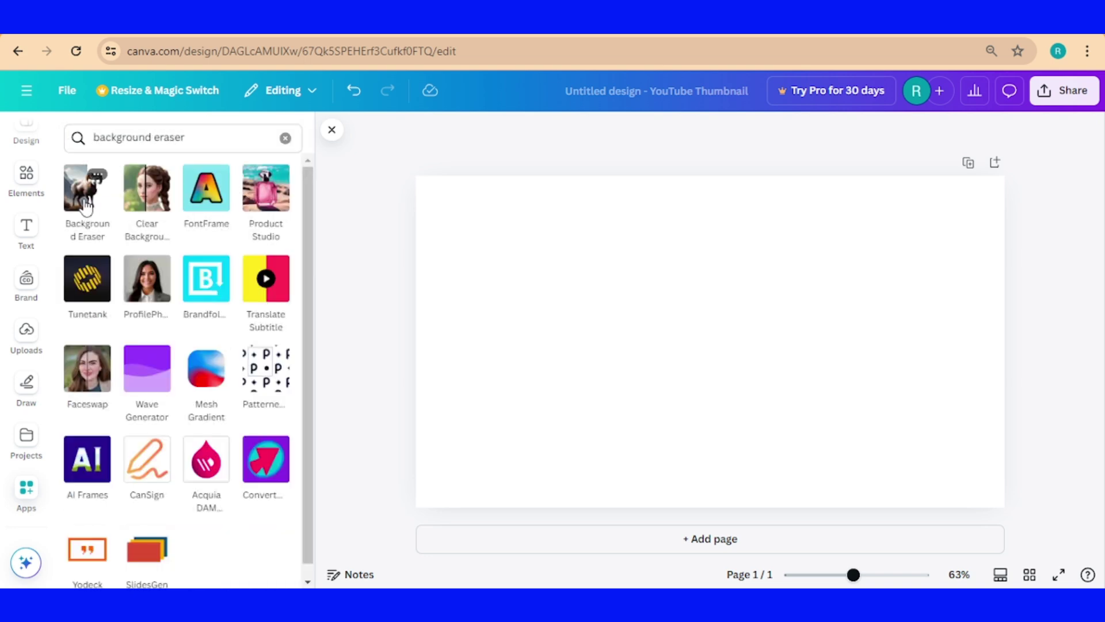
Upload the lightbulb PNG into Background Eraser and remove its orange background.
left_click(87, 194)
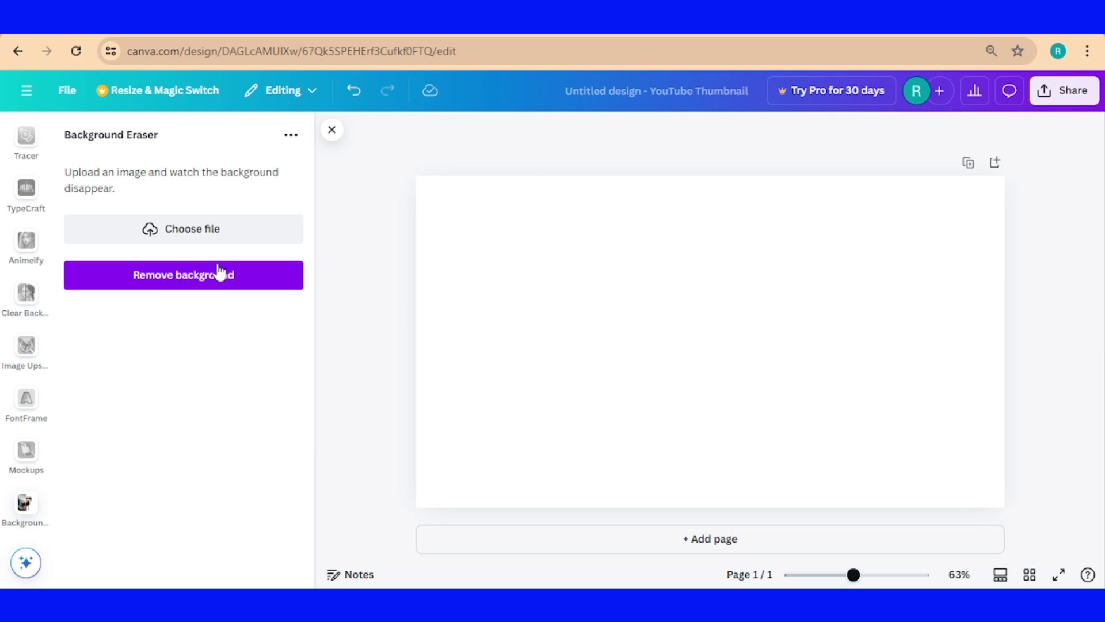
left_click(201, 231)
left_click(215, 163)
left_click(413, 441)
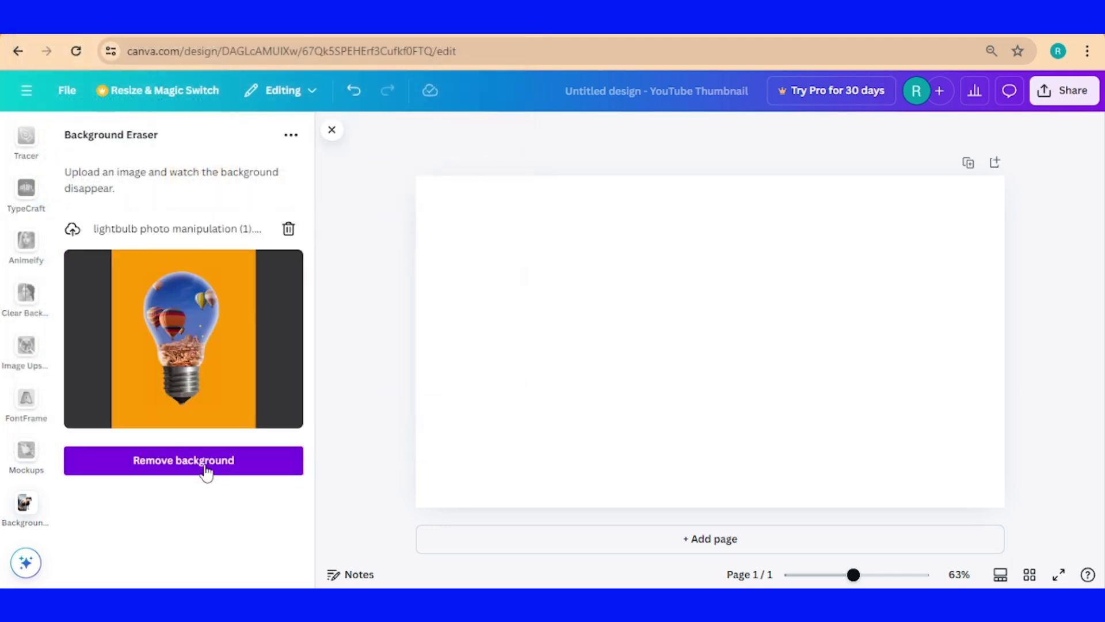
left_click(205, 472)
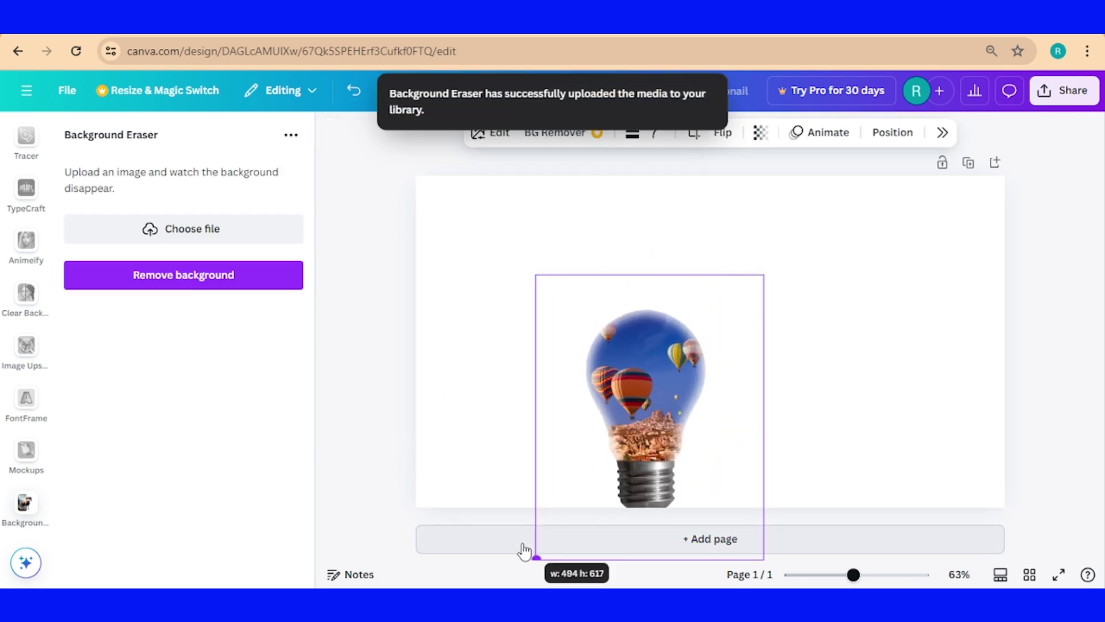
Enlarge the lightbulb cut-out, shift it left, and bring back the app search results.
mouse_move(657, 408)
left_mouse_down()
mouse_move(526, 547)
mouse_move(589, 359)
left_mouse_up()
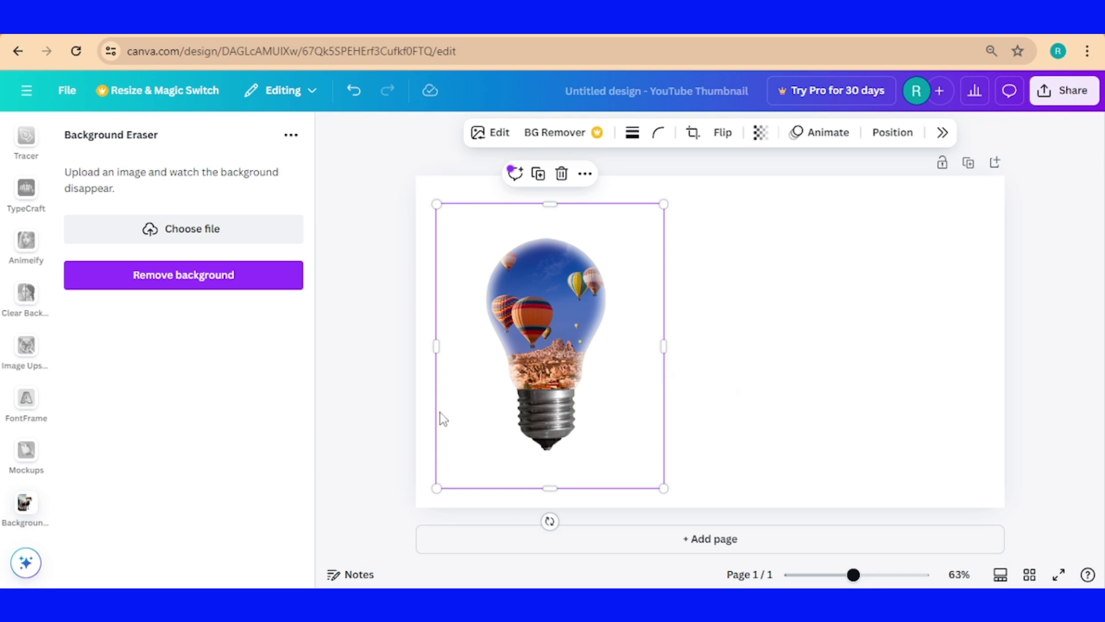
scroll(26, 371, "up", 5)
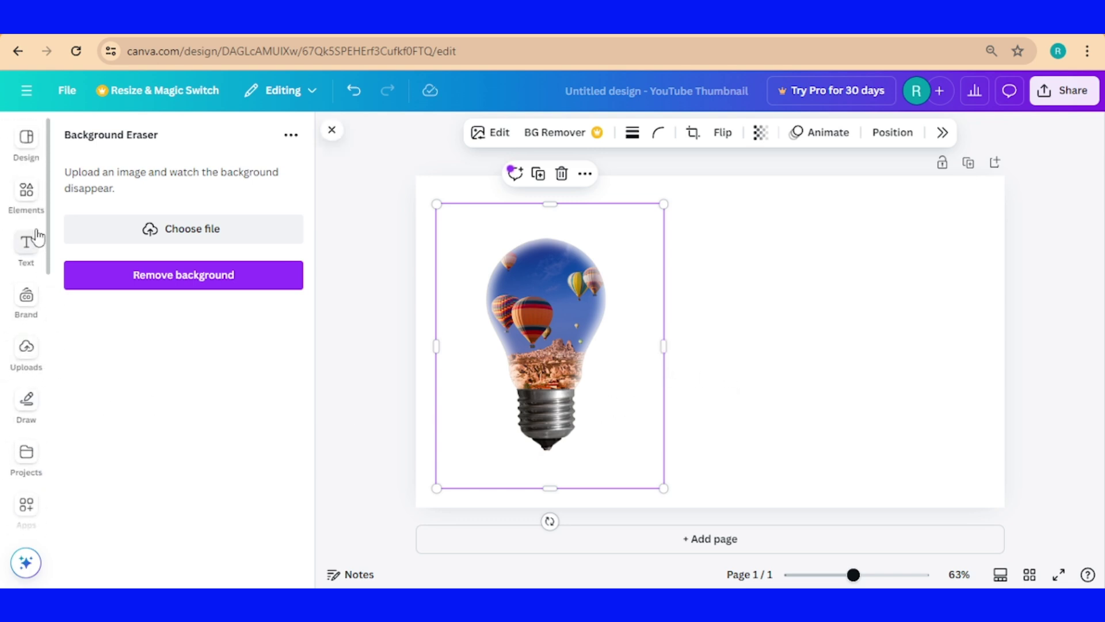
left_click(27, 509)
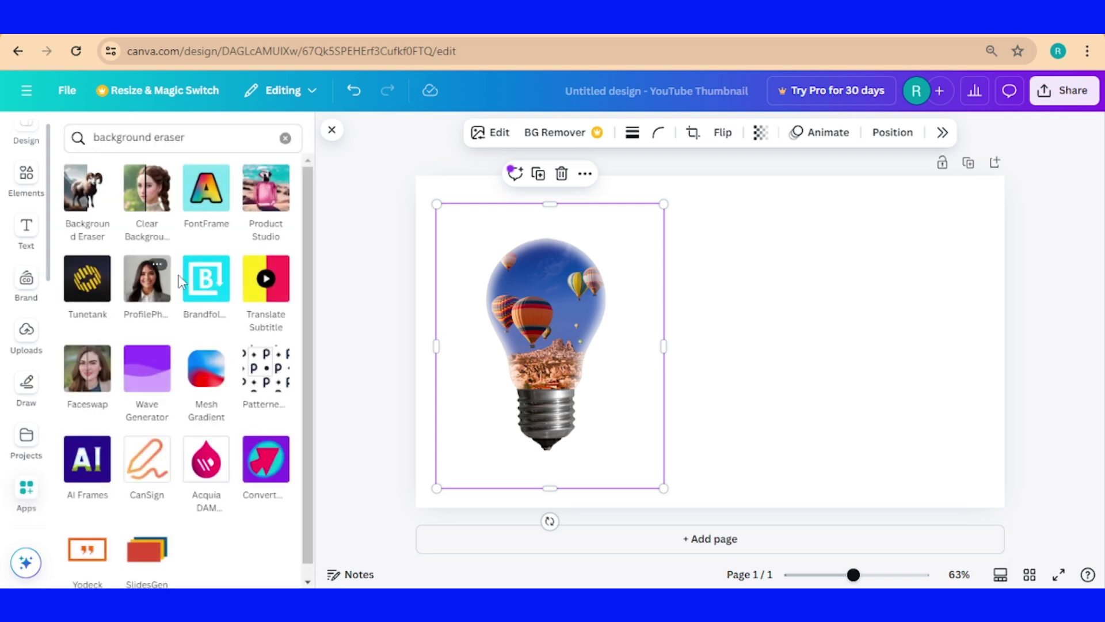
Upload the lightbulb PNG into Clear Background and remove its background.
left_click(149, 200)
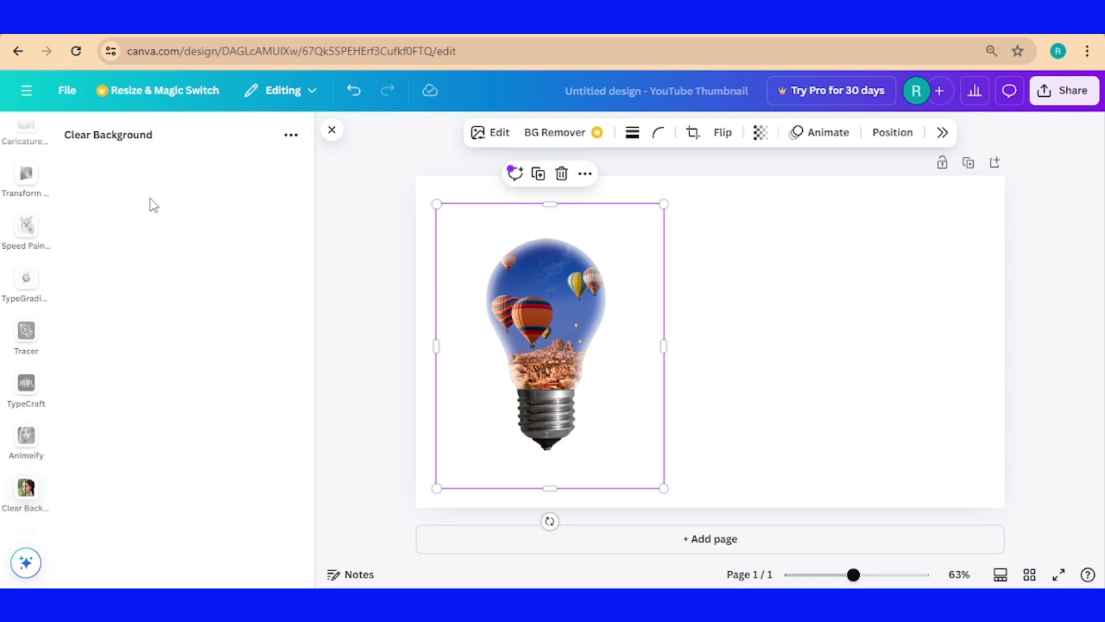
left_click(207, 208)
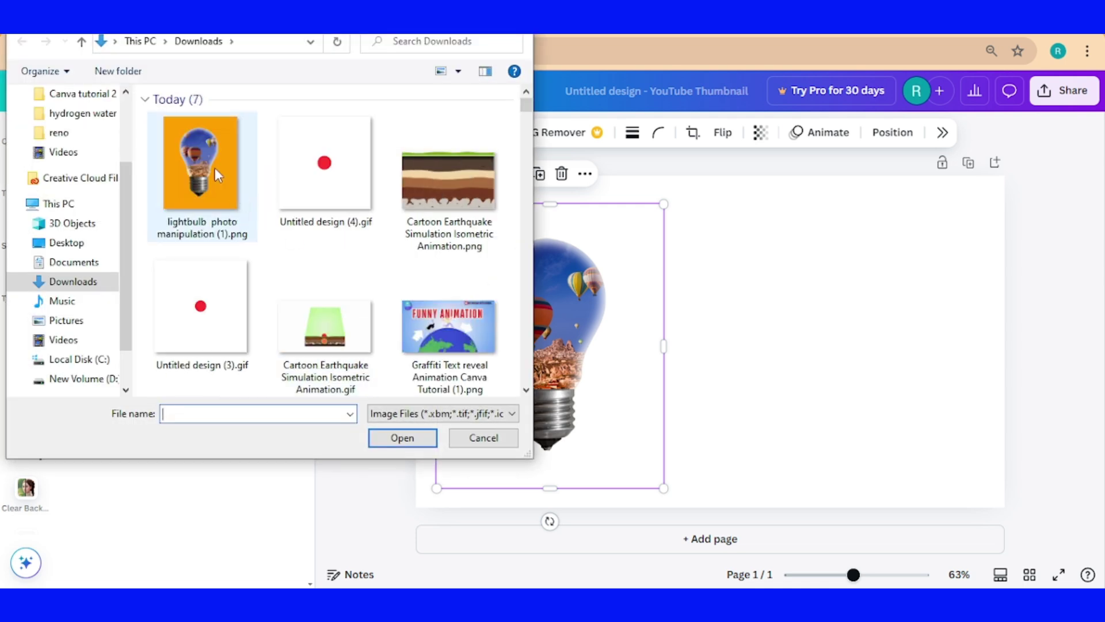
left_click(216, 167)
left_click(403, 437)
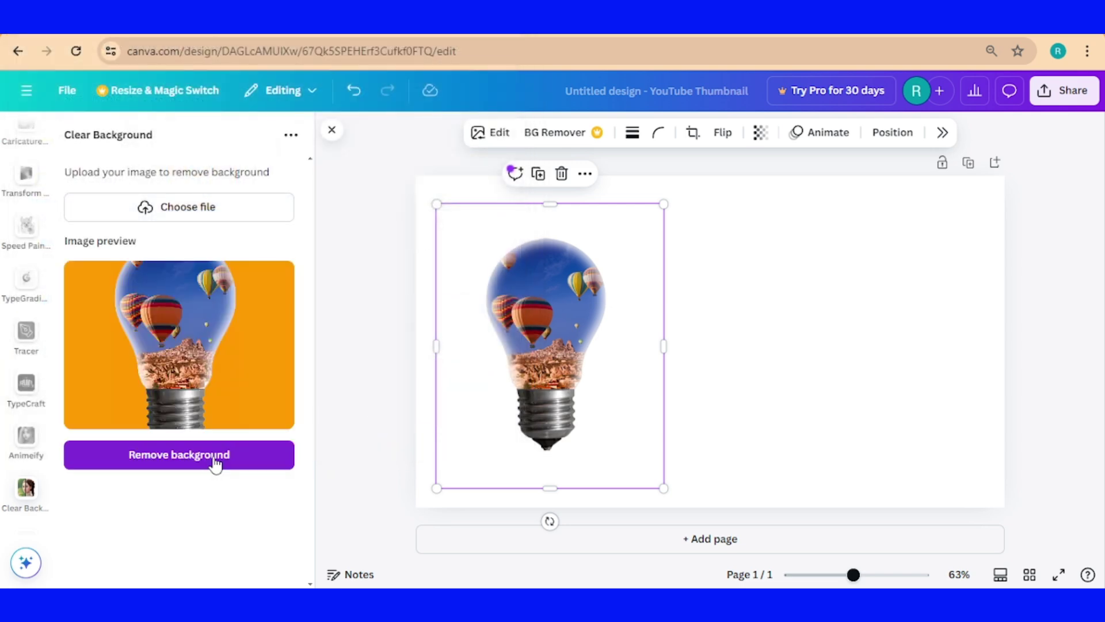
left_click(216, 457)
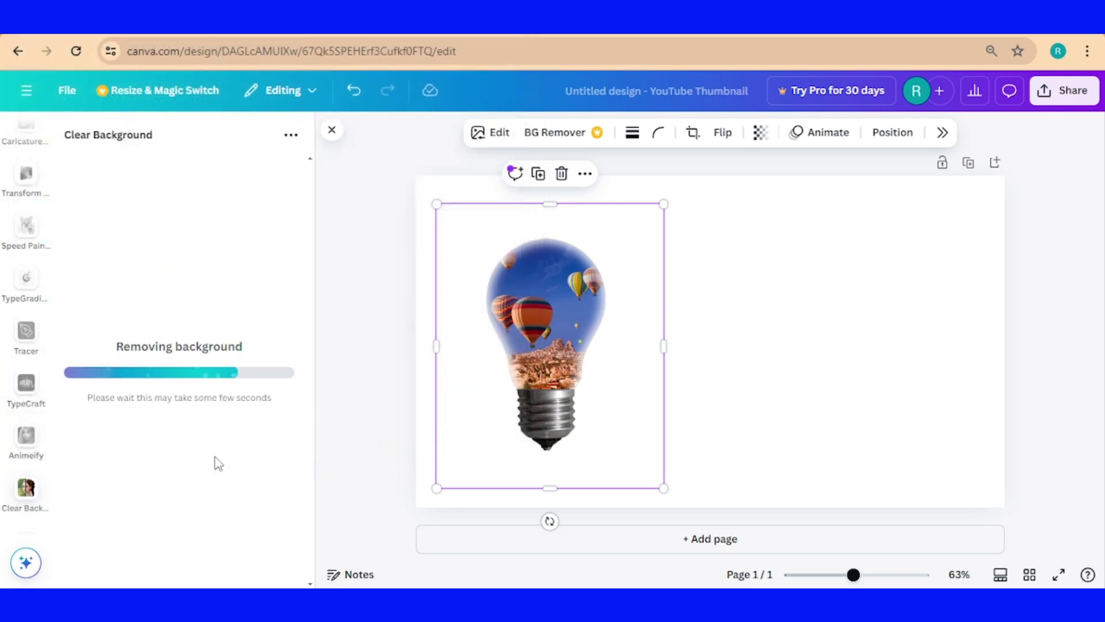
Enlarge and raise the right bulb, enlarge the left bulb and move it down-left, then deselect.
left_click_drag(765, 407, 958, 562)
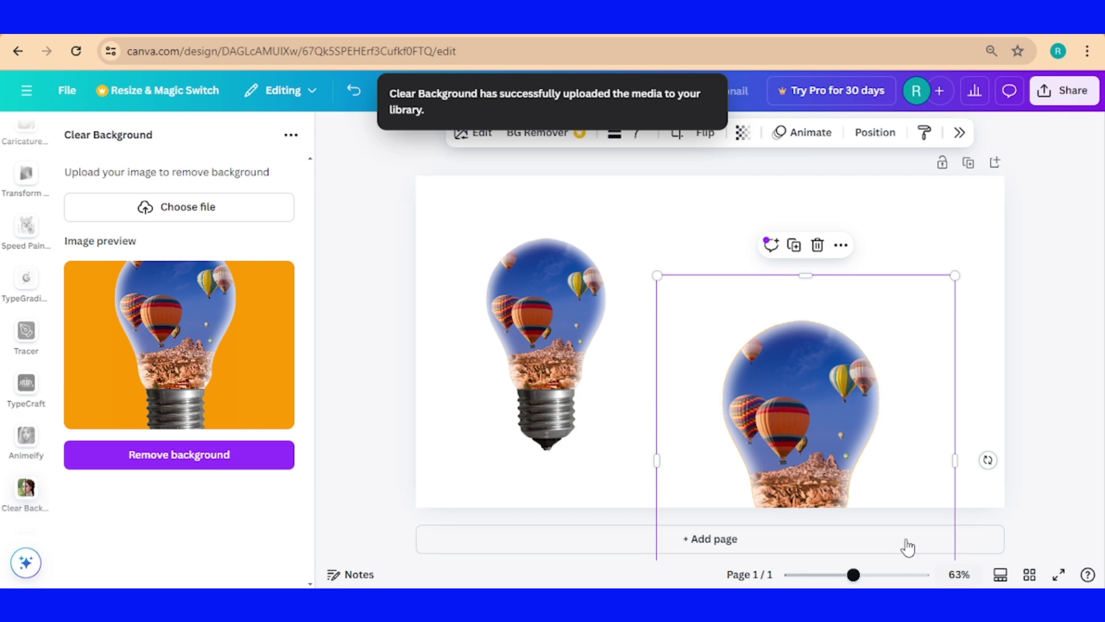
left_click_drag(839, 468, 856, 352)
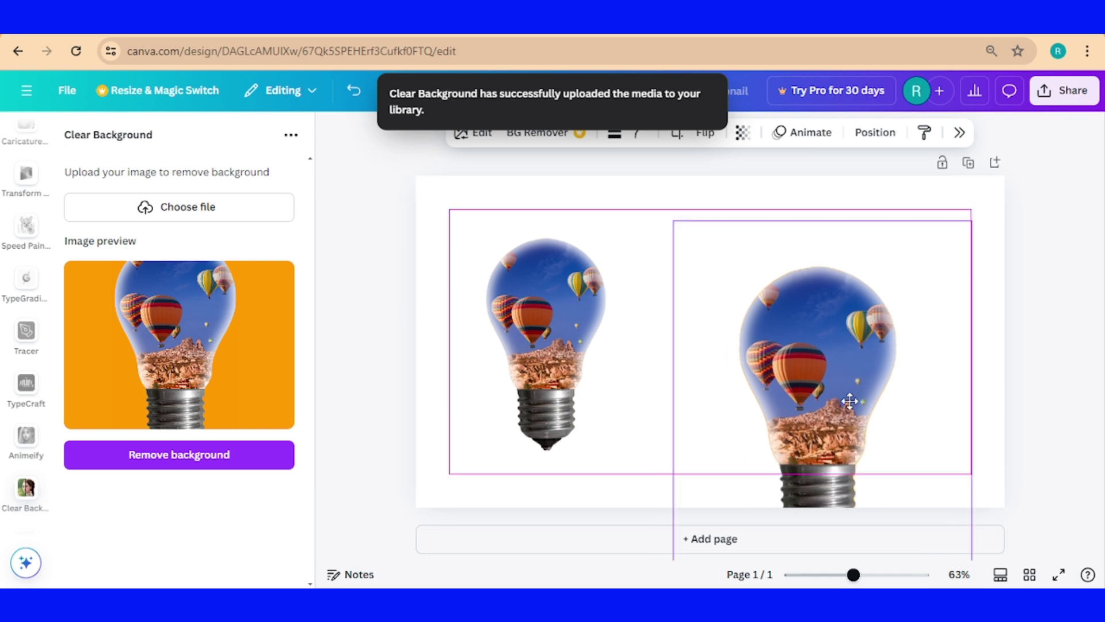
left_click(609, 370)
left_click_drag(664, 204, 744, 106)
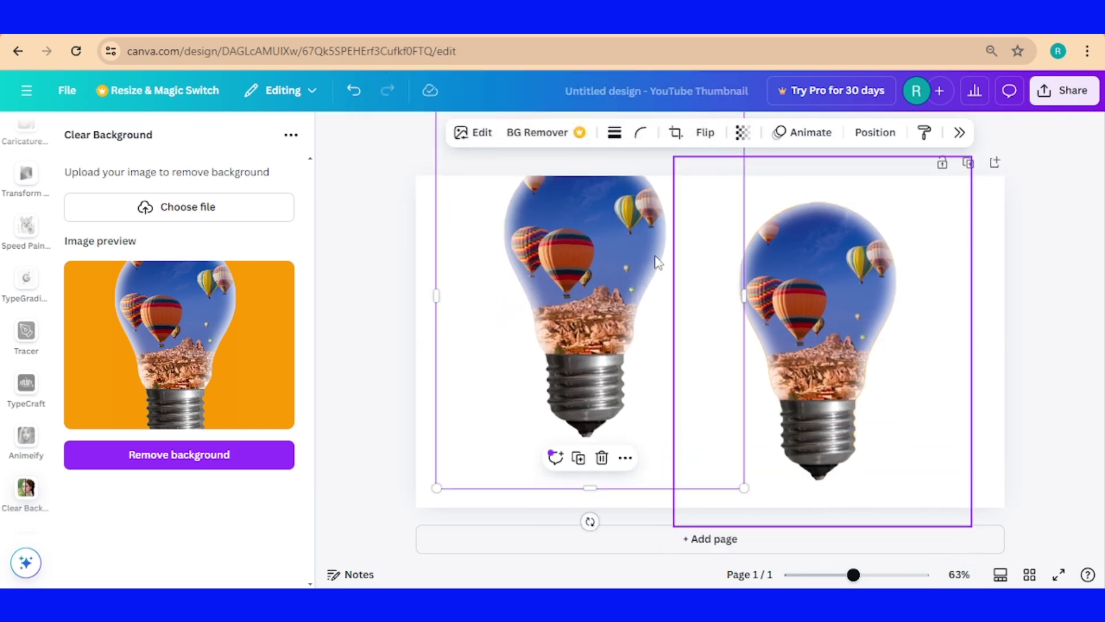
left_click_drag(656, 261, 611, 324)
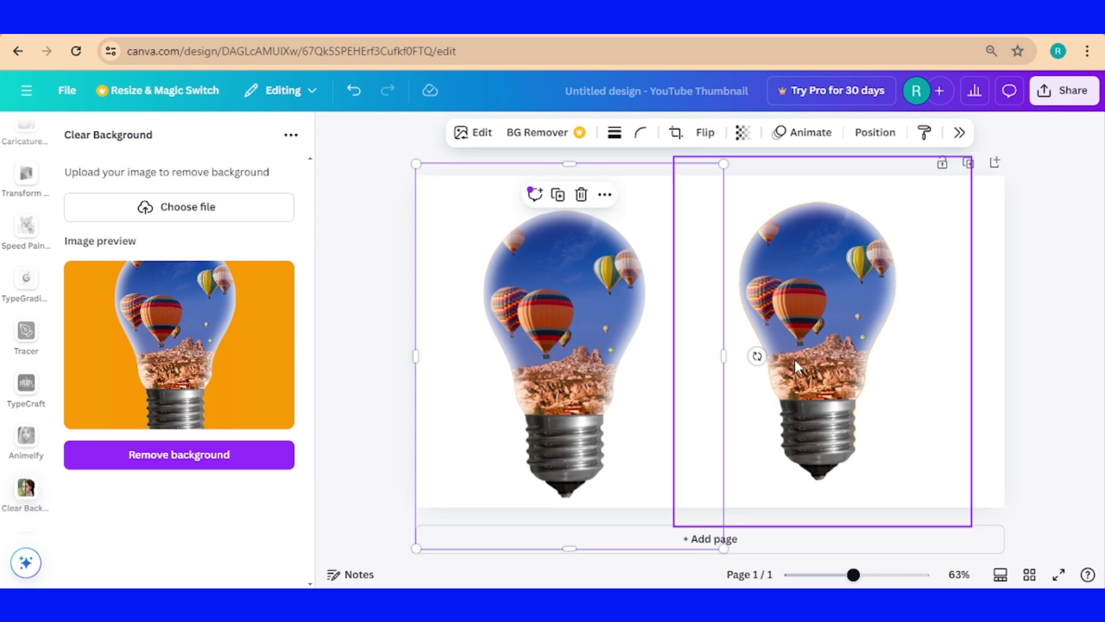
left_click_drag(796, 367, 805, 367)
left_click(1000, 286)
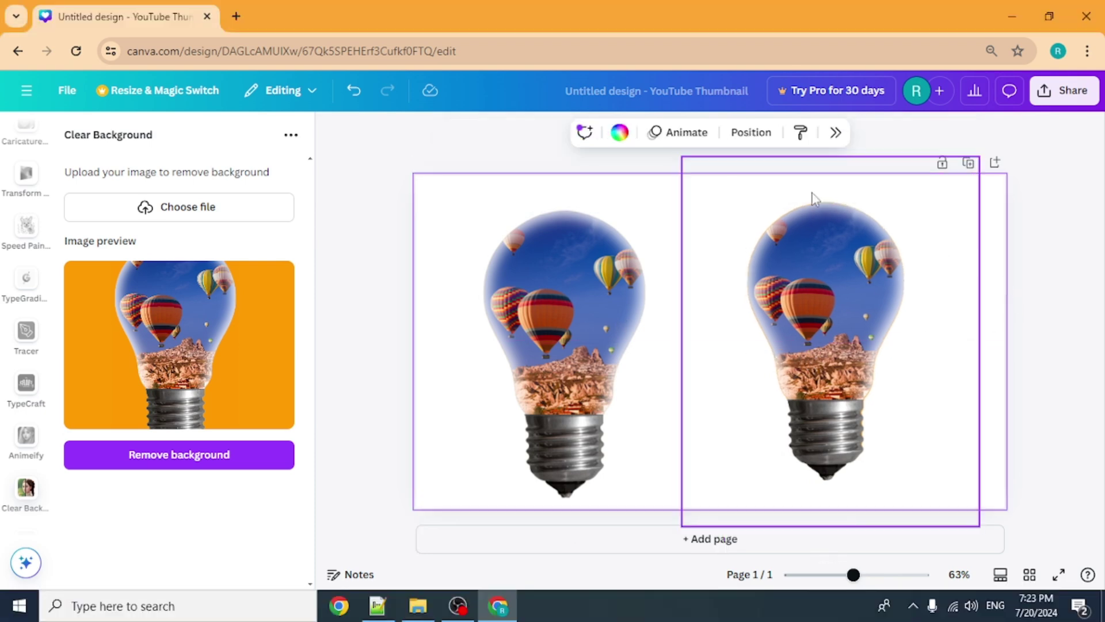